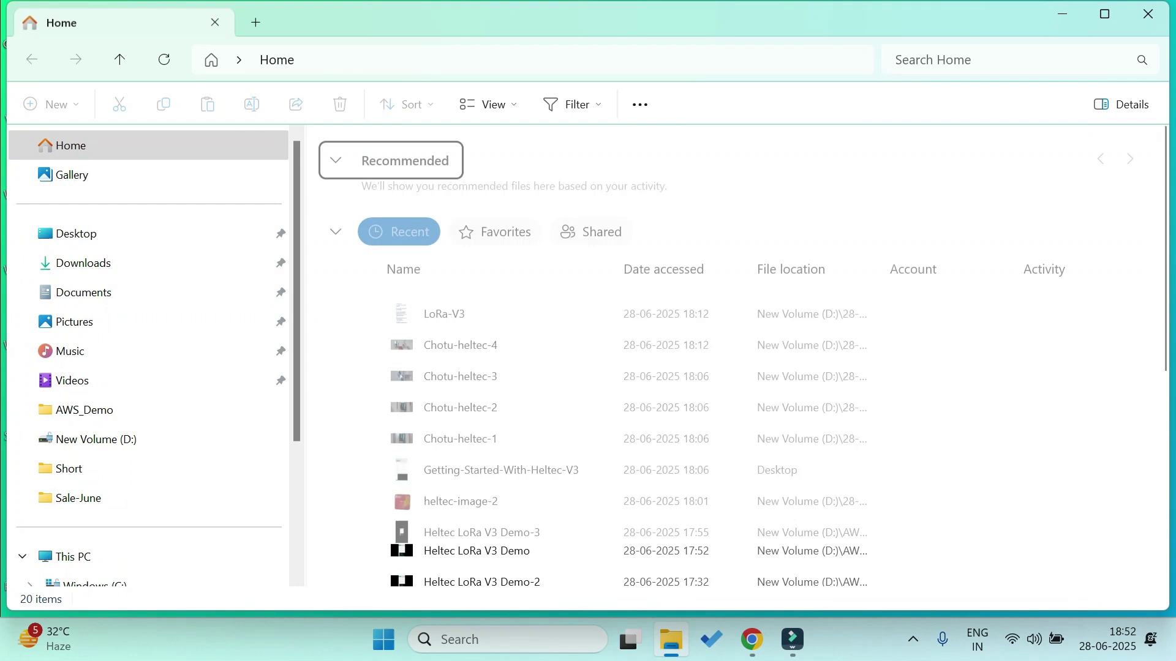
Open the Heltec ESP32 Dev-Boards example WiFi_LoRa_32_V3_FactoryTest_V1 from Factory_Test
left_click(83, 264)
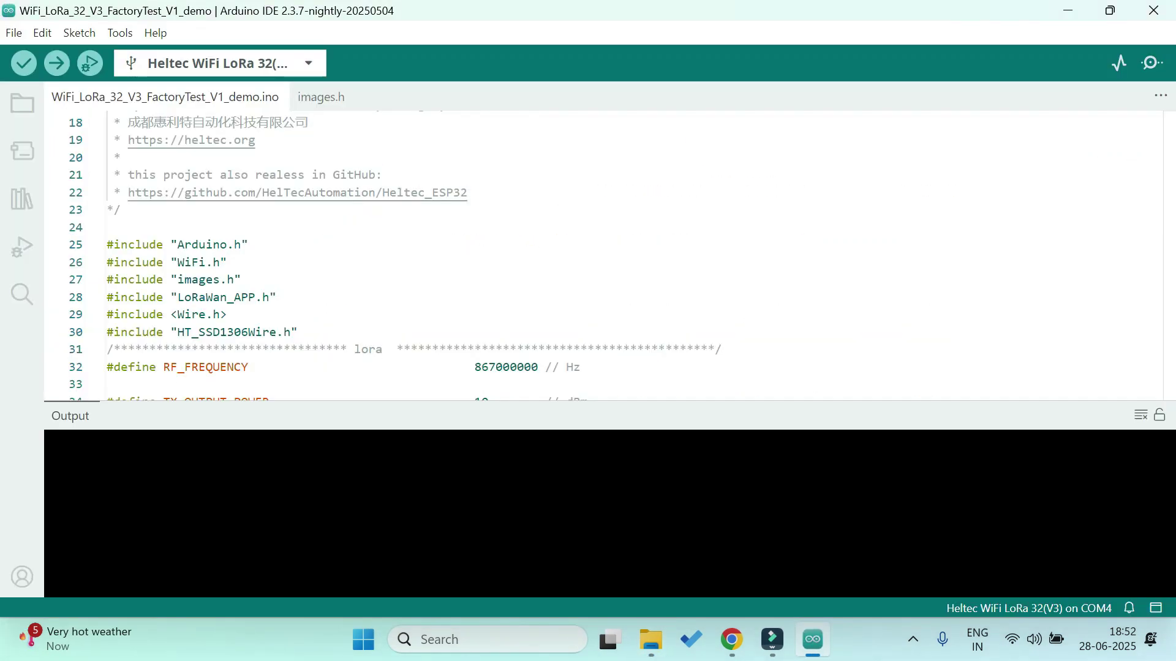
left_click(14, 31)
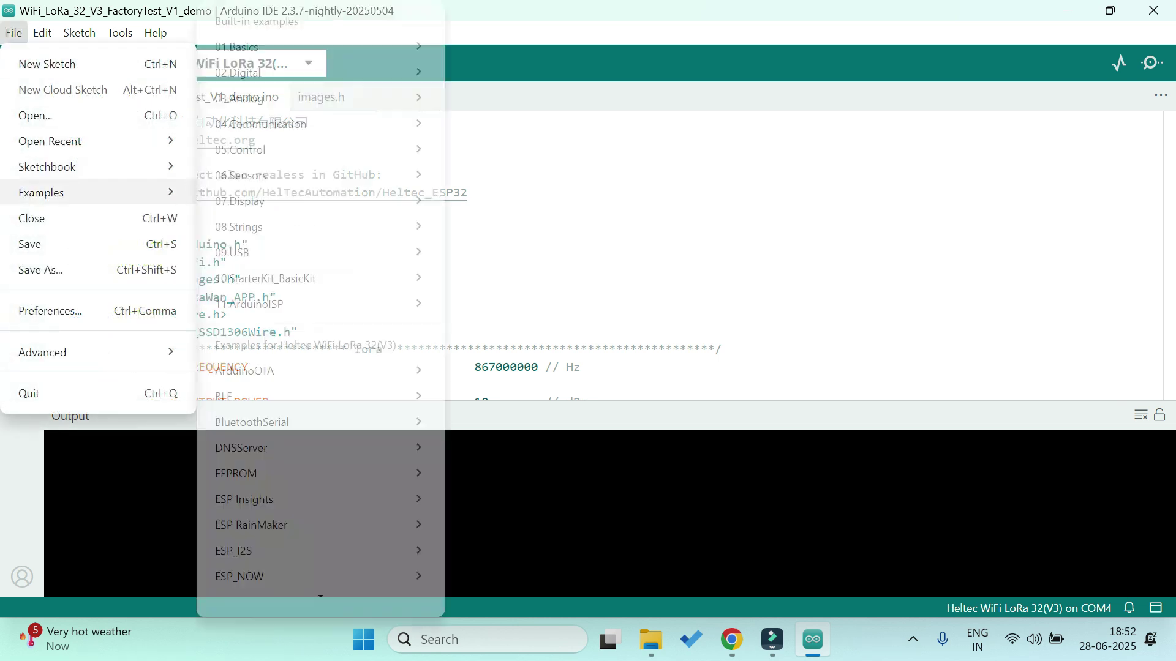
scroll(322, 368, "down", 5)
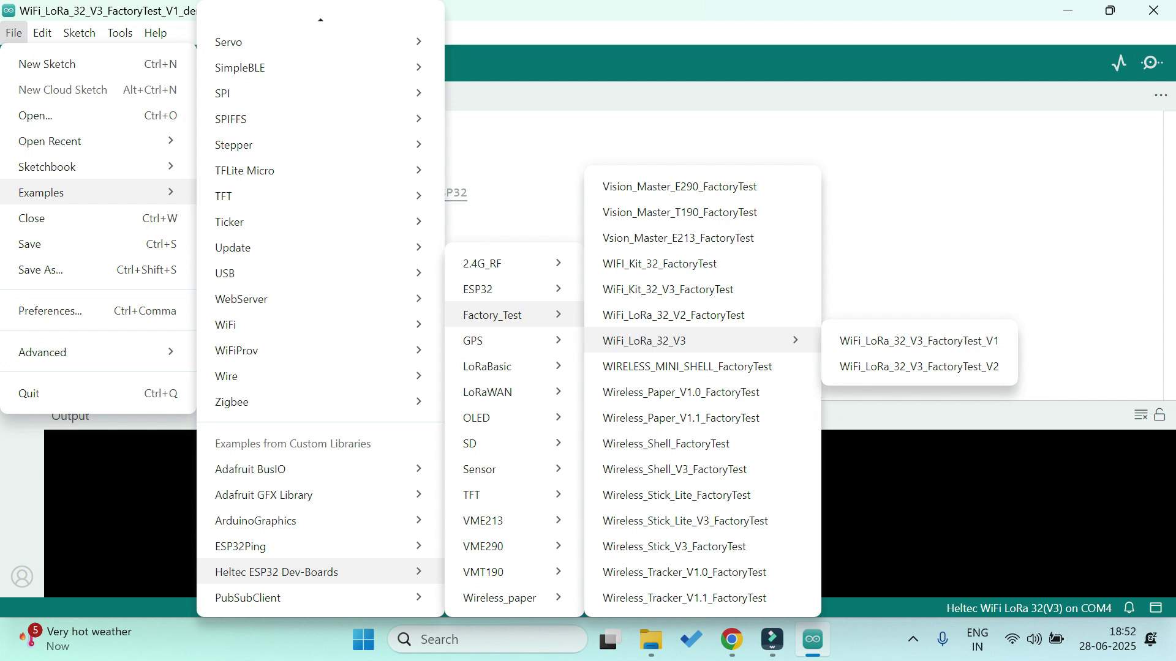
left_click(918, 341)
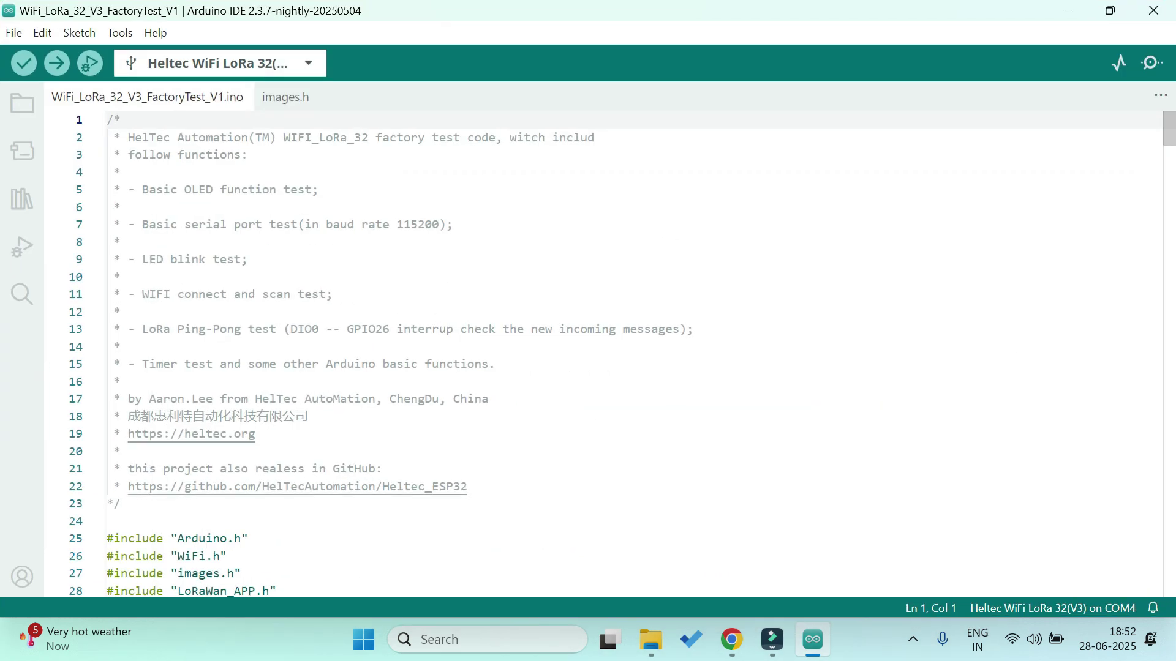
scroll(588, 368, "down", 2)
scroll(589, 367, "down", 1)
scroll(588, 368, "down", 2)
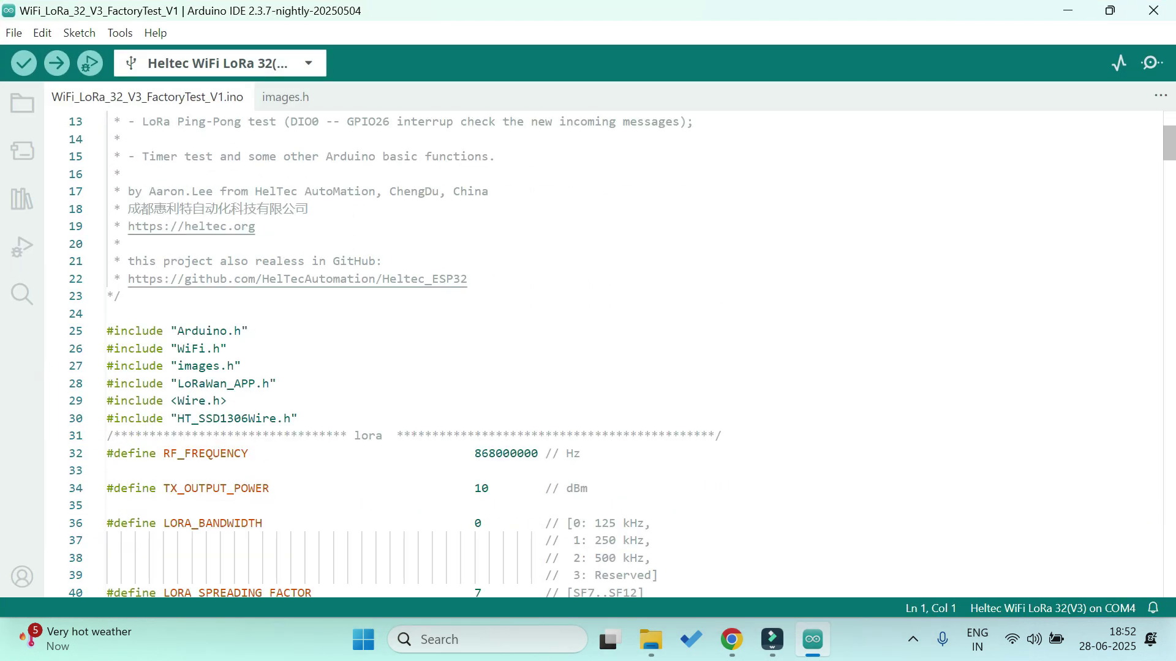
Replace the 'Your WiFi SSID' placeholder in WiFi.begin on line 161 with your network name
left_click(494, 452)
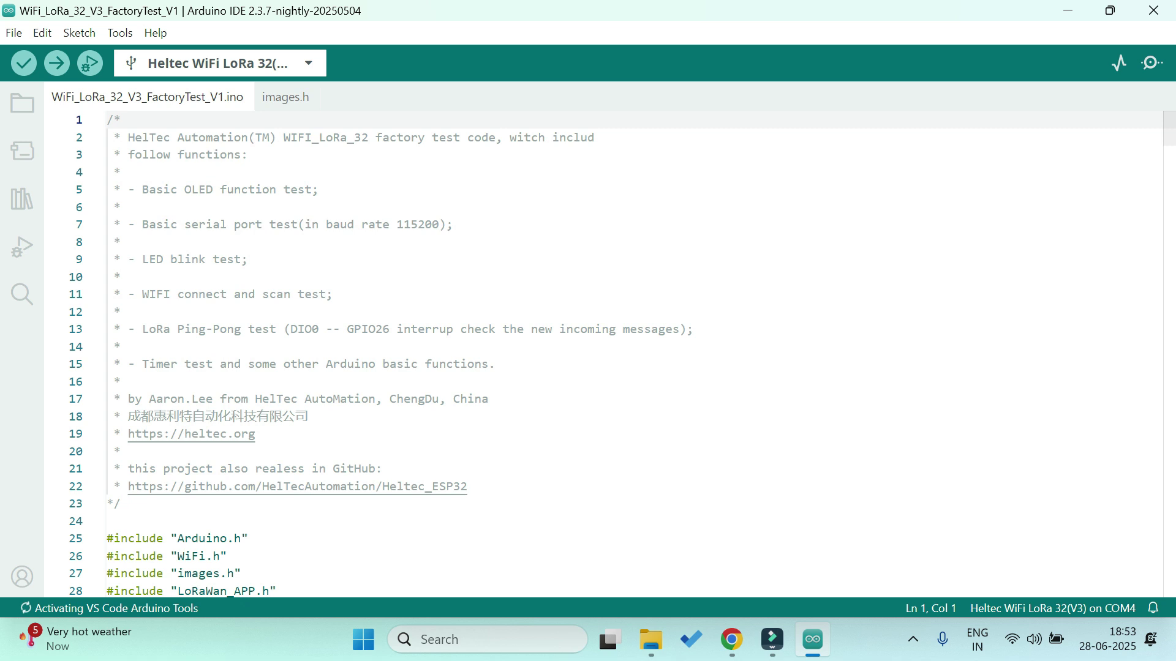
left_click(347, 398)
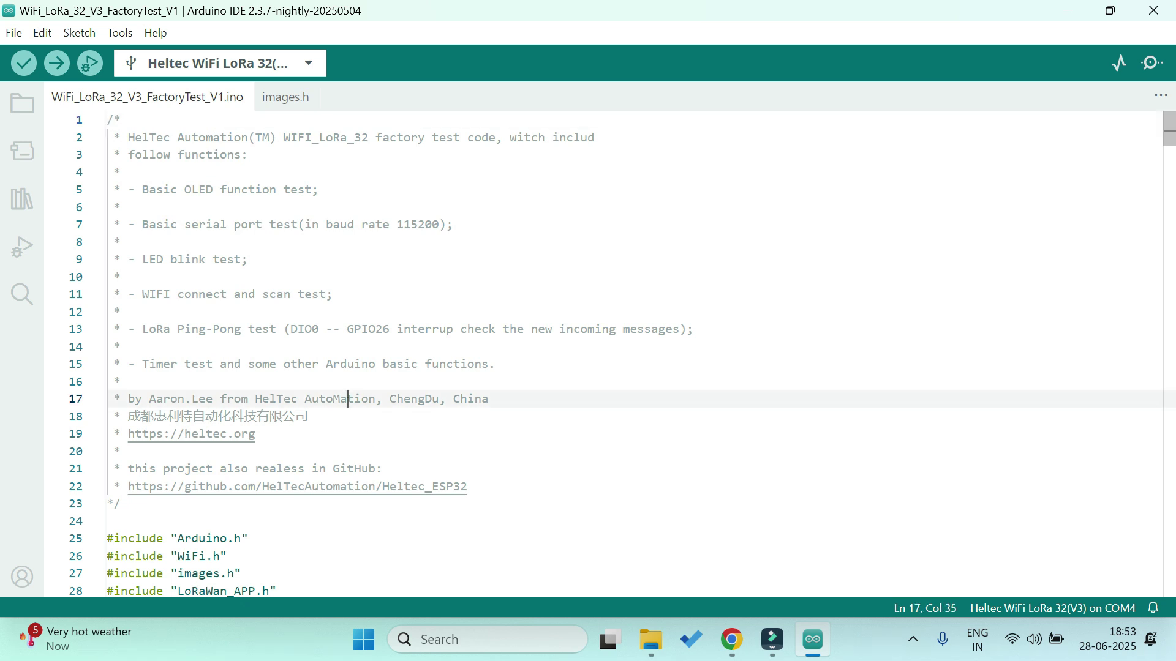
scroll(348, 399, "down", 3)
scroll(347, 399, "down", 3)
scroll(347, 399, "down", 3)
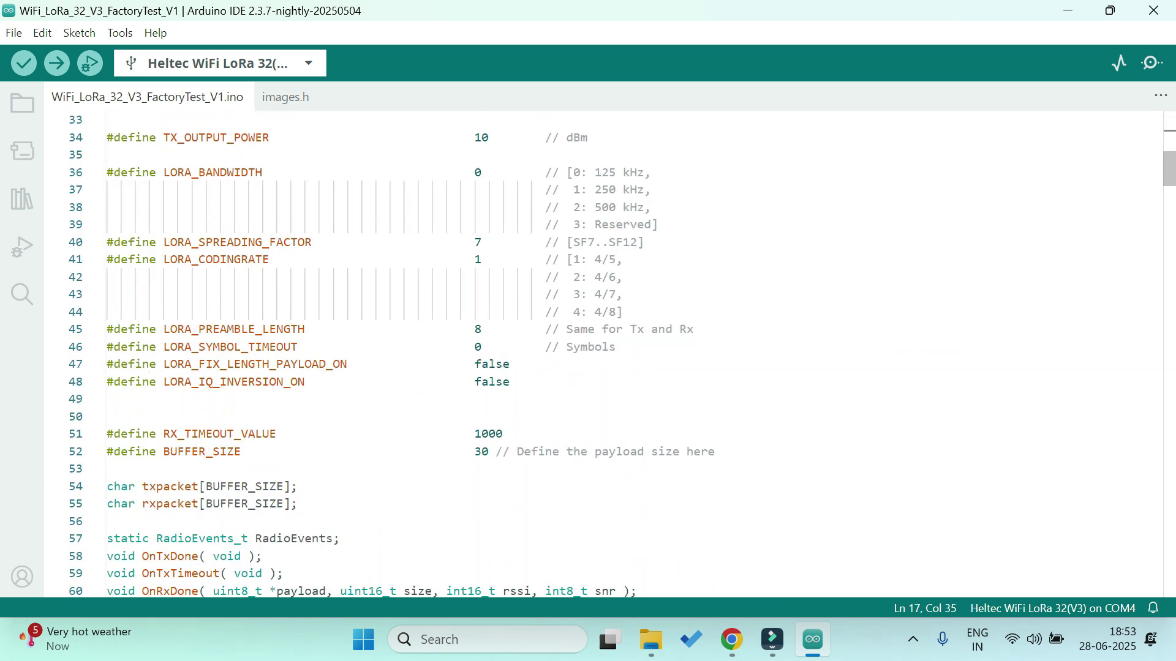
scroll(347, 399, "down", 3)
scroll(347, 398, "down", 2)
scroll(347, 399, "down", 2)
scroll(347, 399, "down", 5)
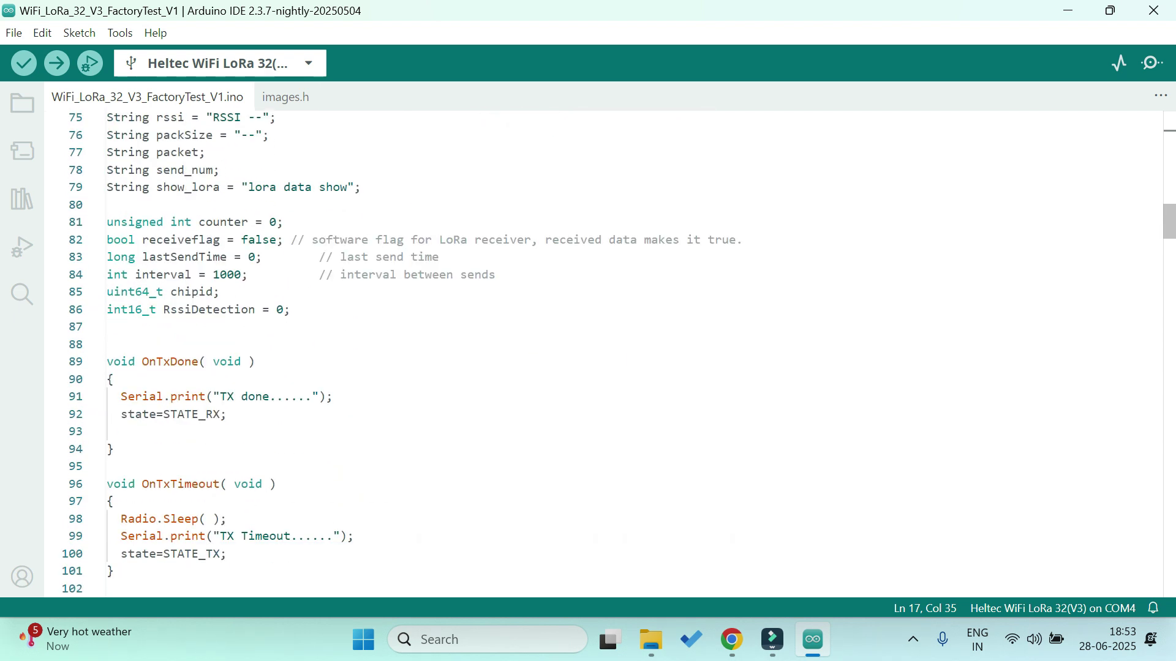
scroll(348, 399, "down", 3)
scroll(347, 398, "down", 3)
scroll(347, 400, "down", 2)
scroll(347, 399, "down", 2)
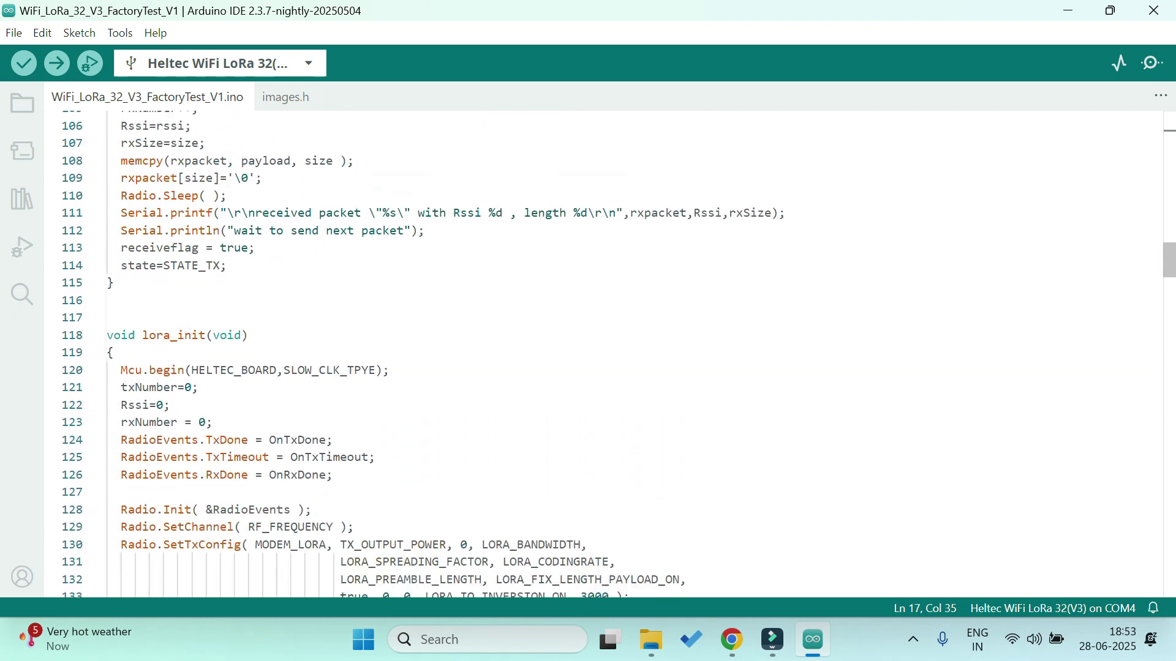
scroll(347, 399, "down", 2)
scroll(347, 399, "down", 2)
scroll(348, 399, "down", 6)
scroll(347, 398, "down", 3)
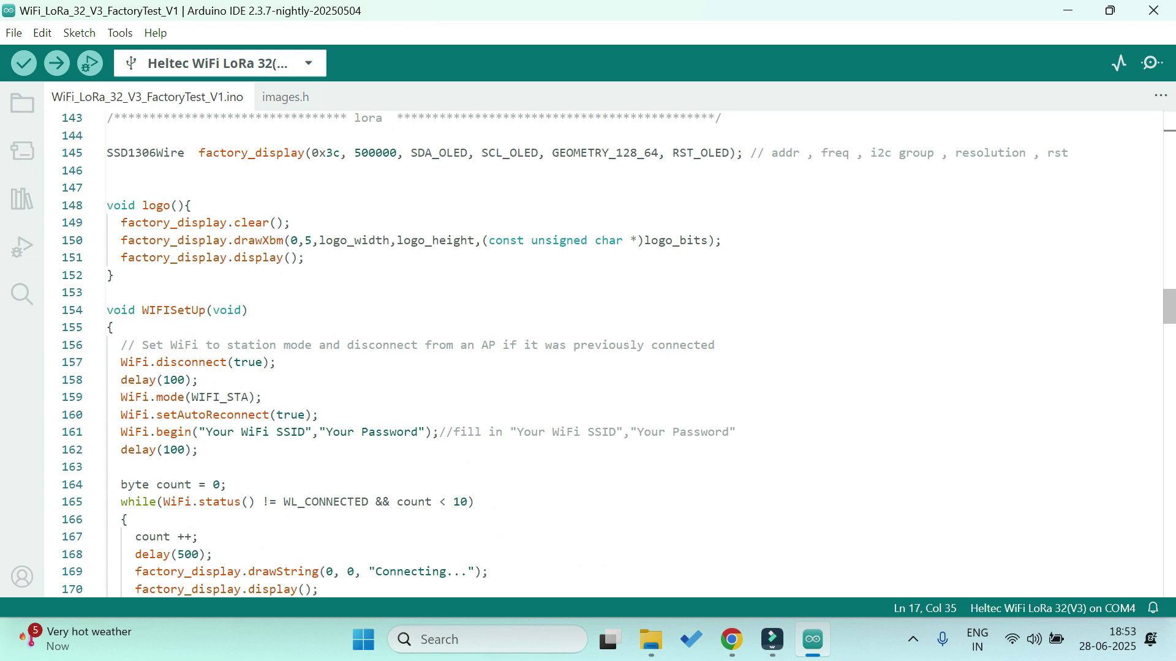
scroll(347, 398, "down", 3)
scroll(347, 399, "down", 1)
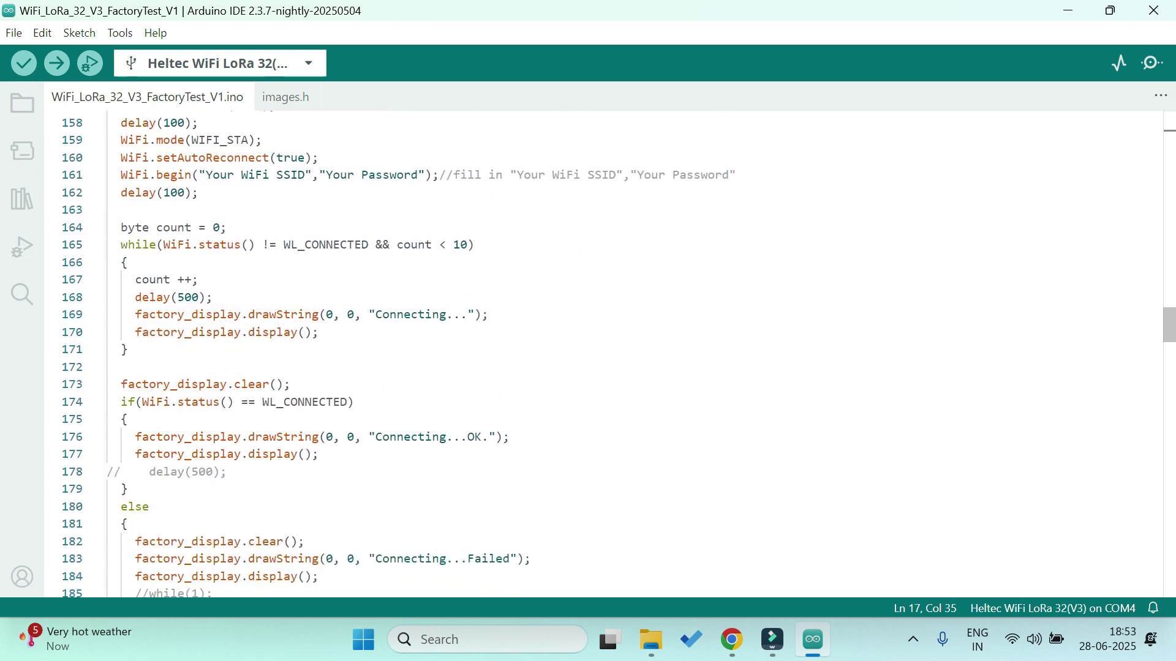
left_click_drag(205, 175, 292, 175)
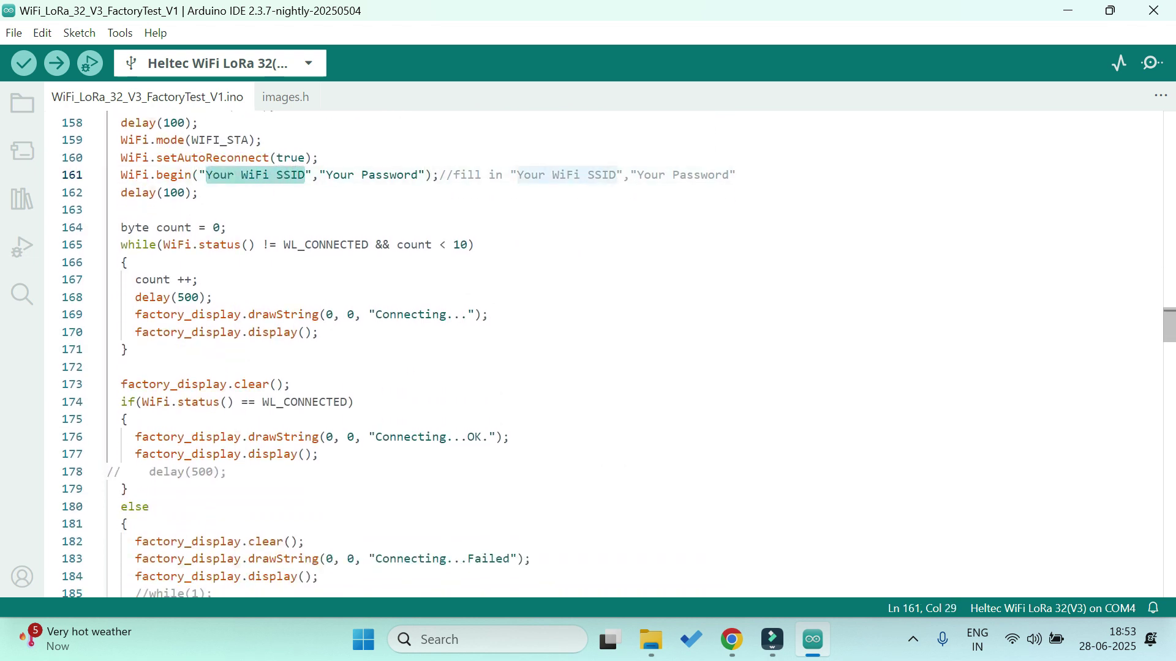
type("A")
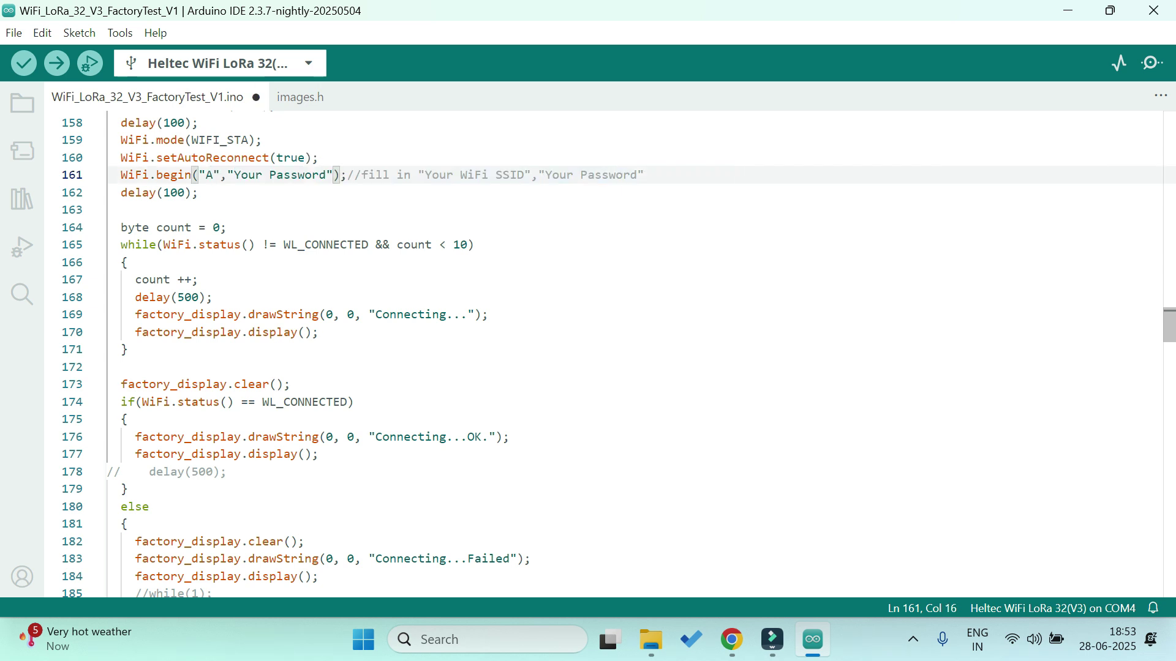
type("i")
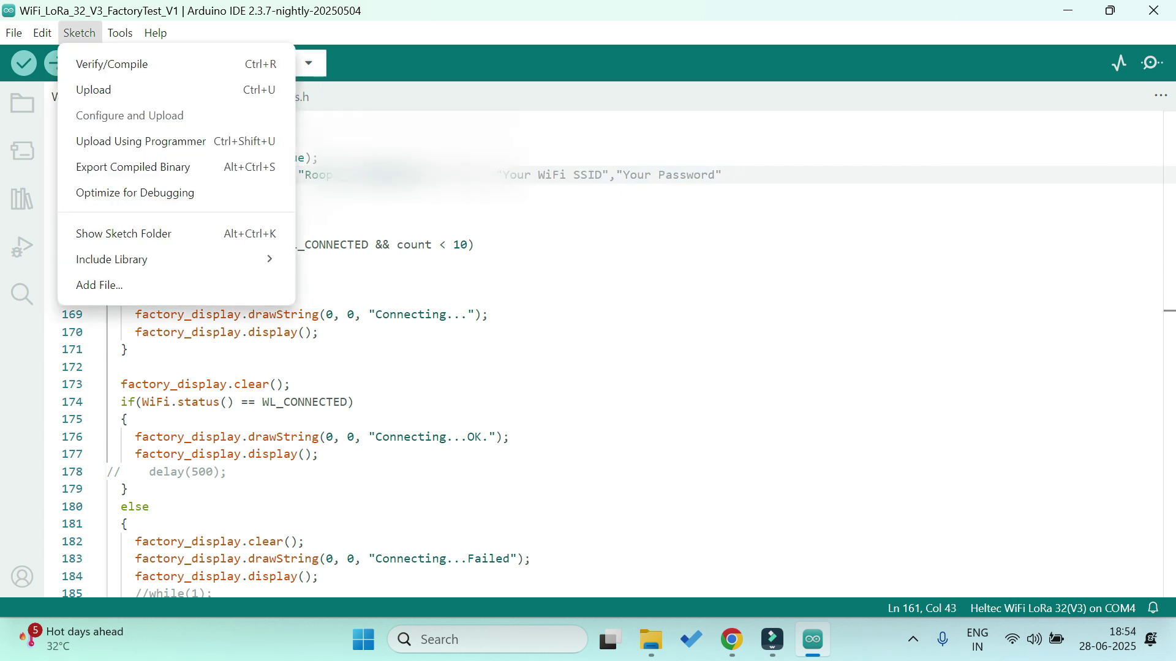
Upload the factory test sketch to the board and view its serial output
left_click(94, 88)
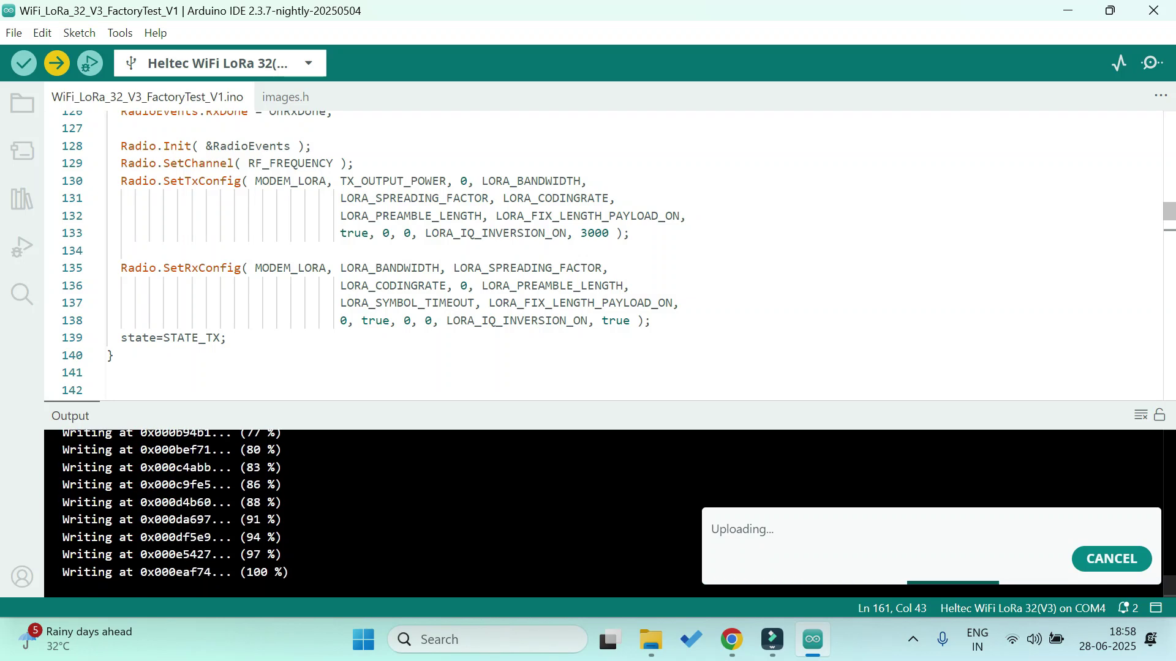
left_click(119, 32)
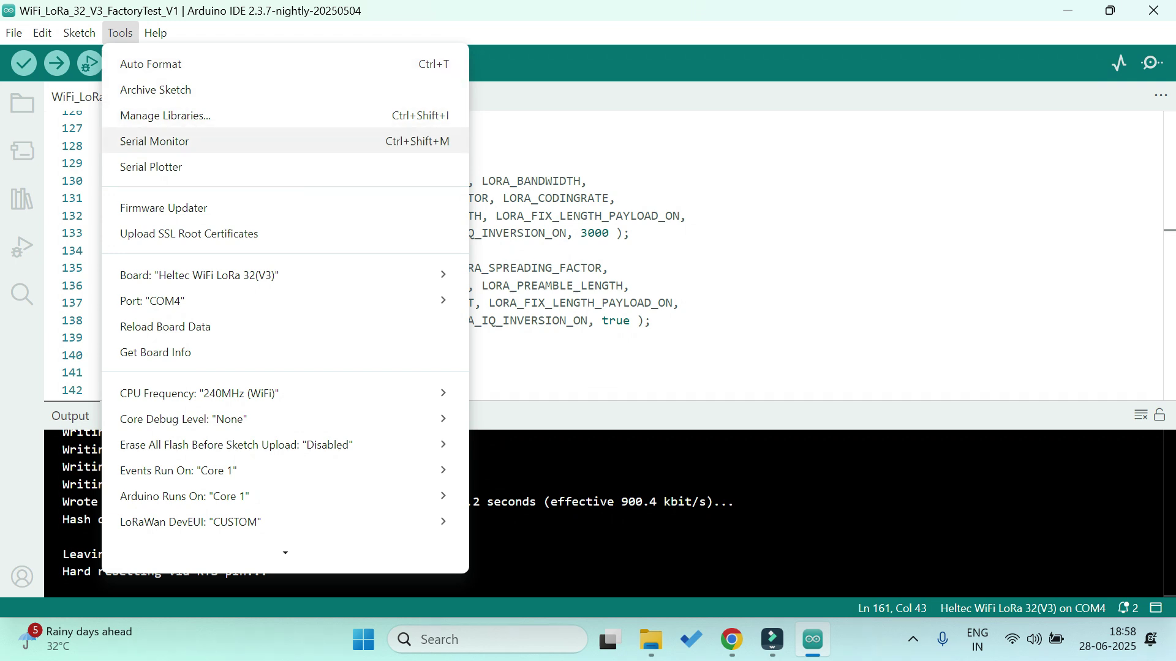
left_click(155, 141)
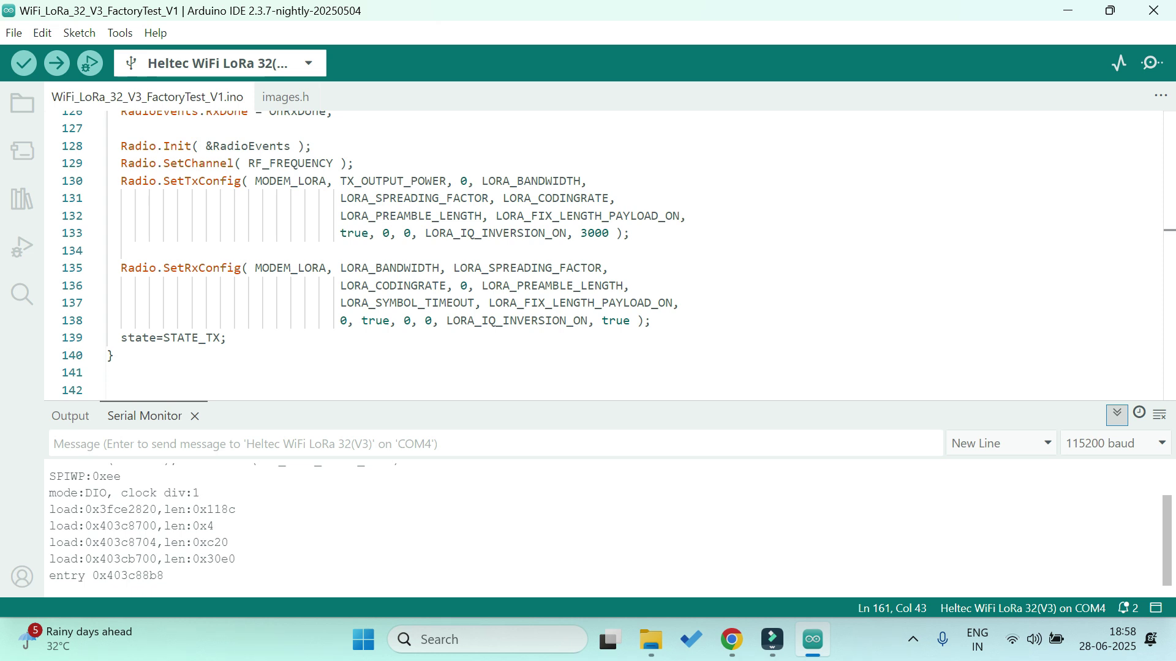
Reposition the IDE window, re-maximize it, and minimize File Explorer
left_click(1110, 10)
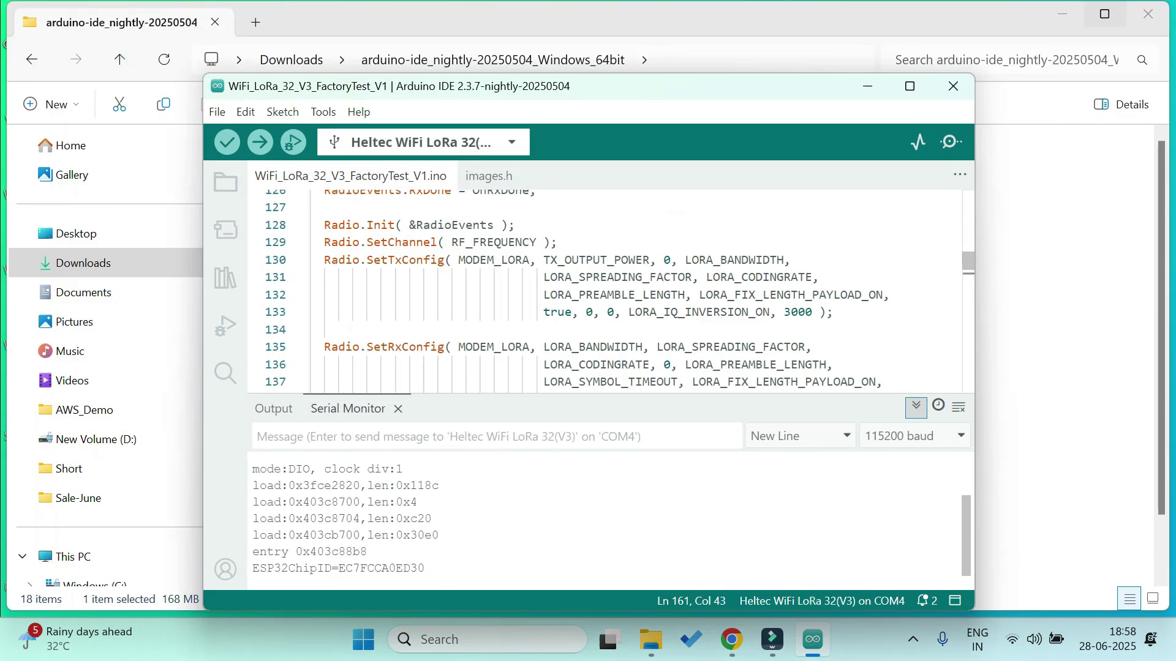
left_click_drag(643, 86, 873, 33)
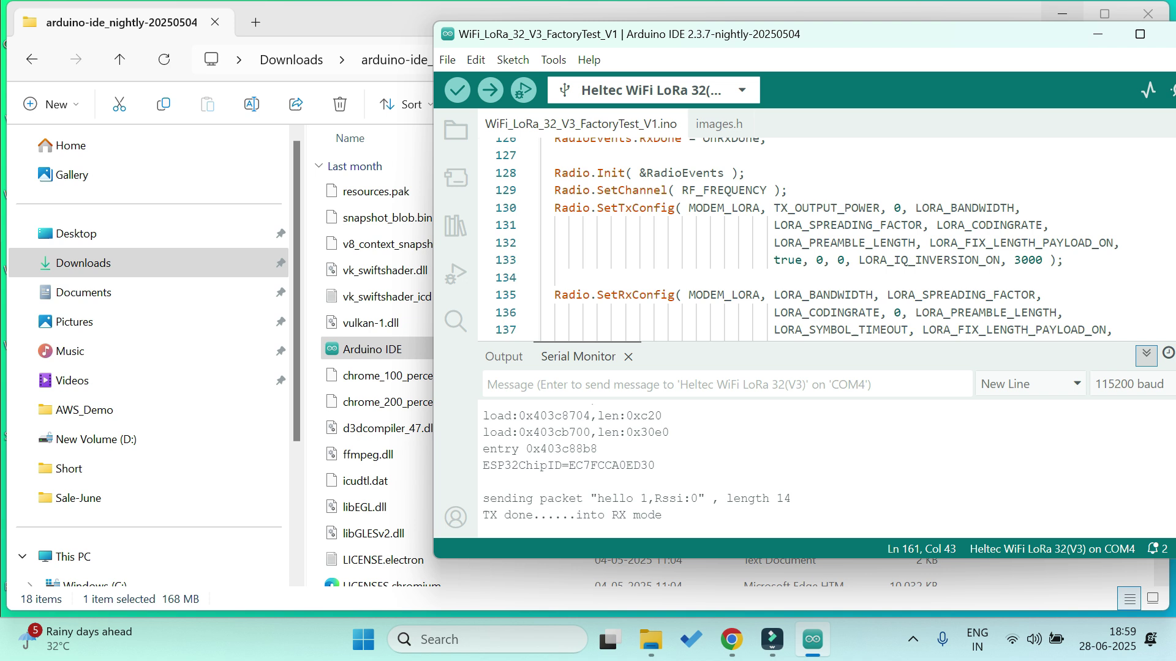
left_click(1061, 12)
double_click(919, 33)
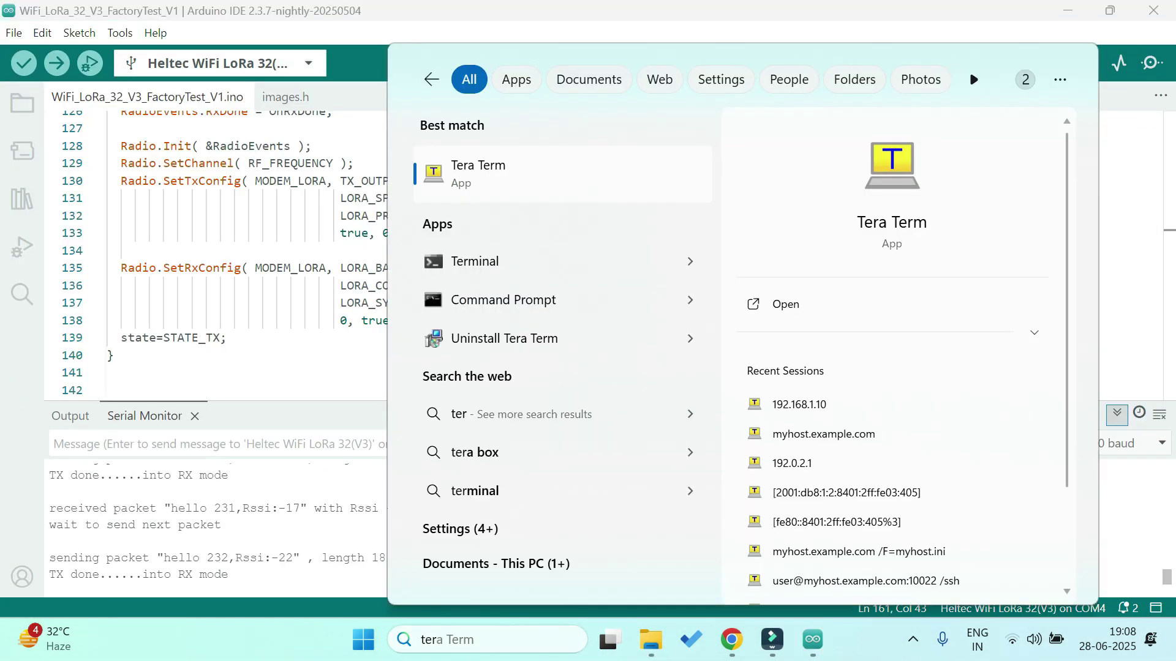
Launch Tera Term and open a serial connection on COM11
key("Return")
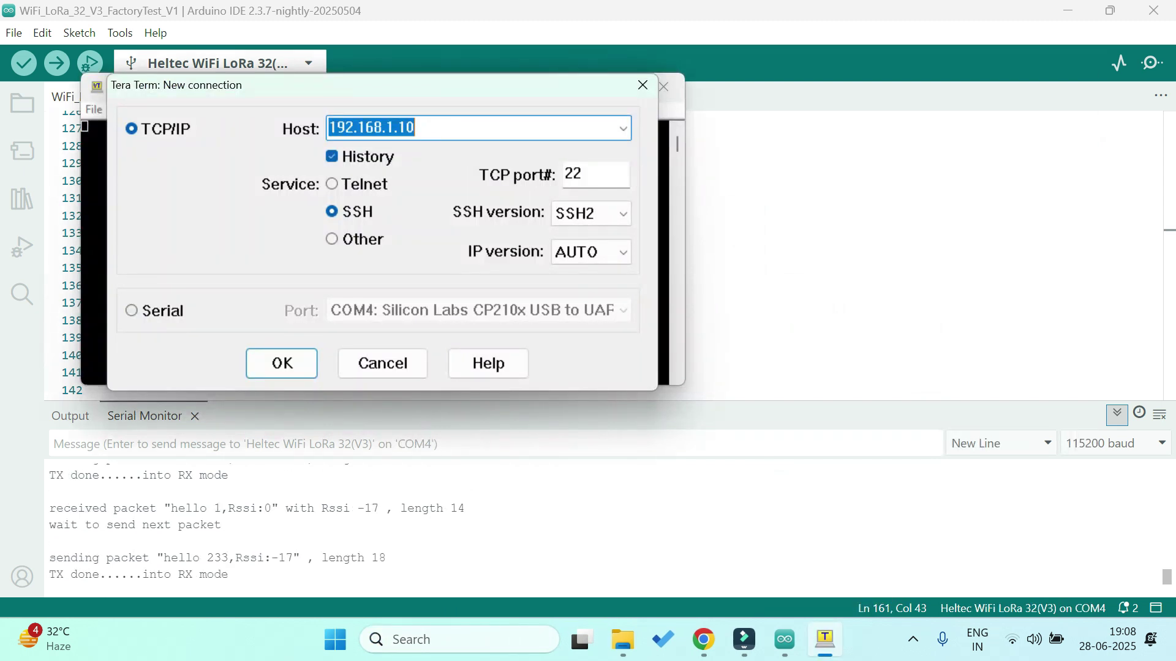
left_click(132, 312)
left_click(478, 310)
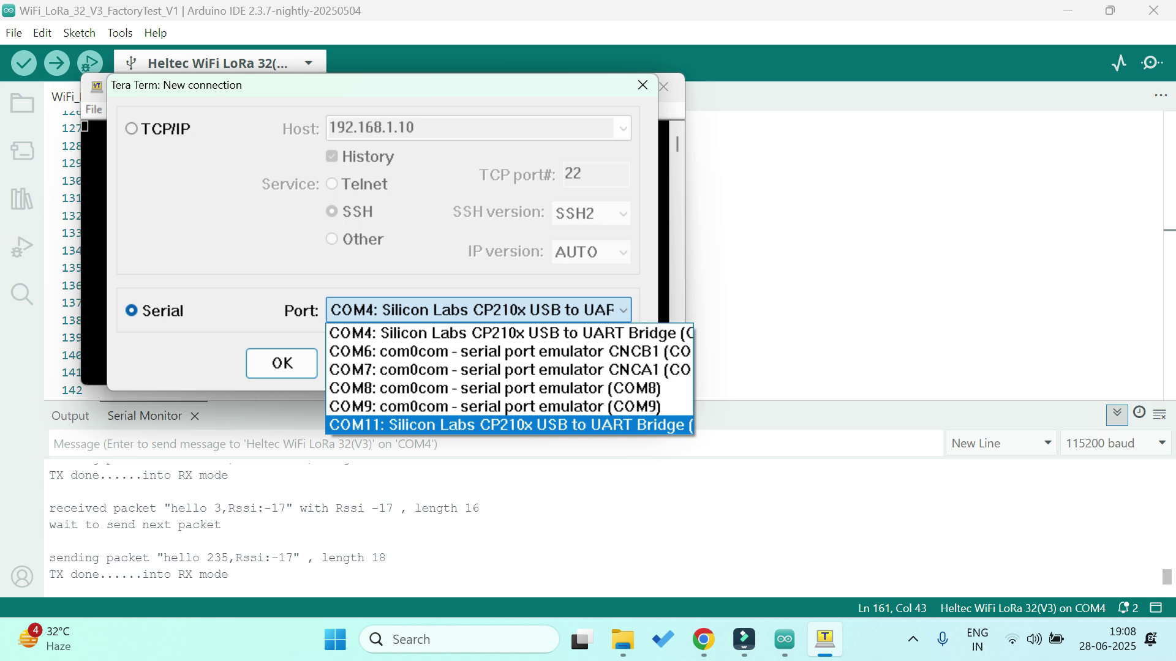
left_click(510, 425)
left_click(281, 363)
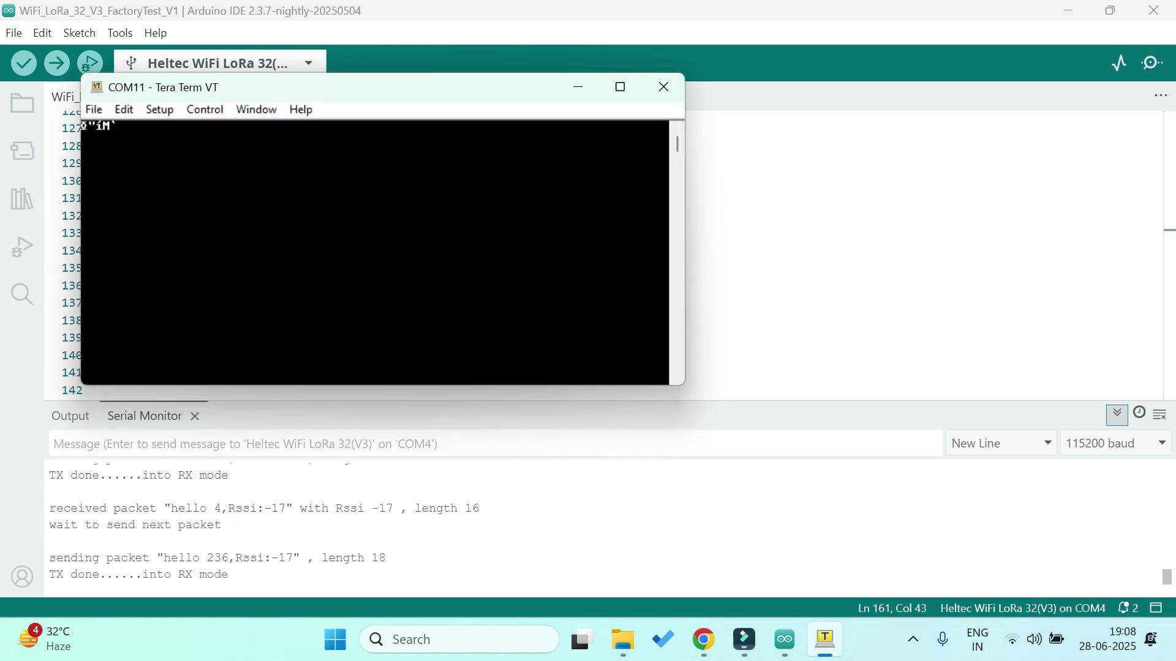
Set the COM11 serial port speed to 115200 baud
left_click(158, 110)
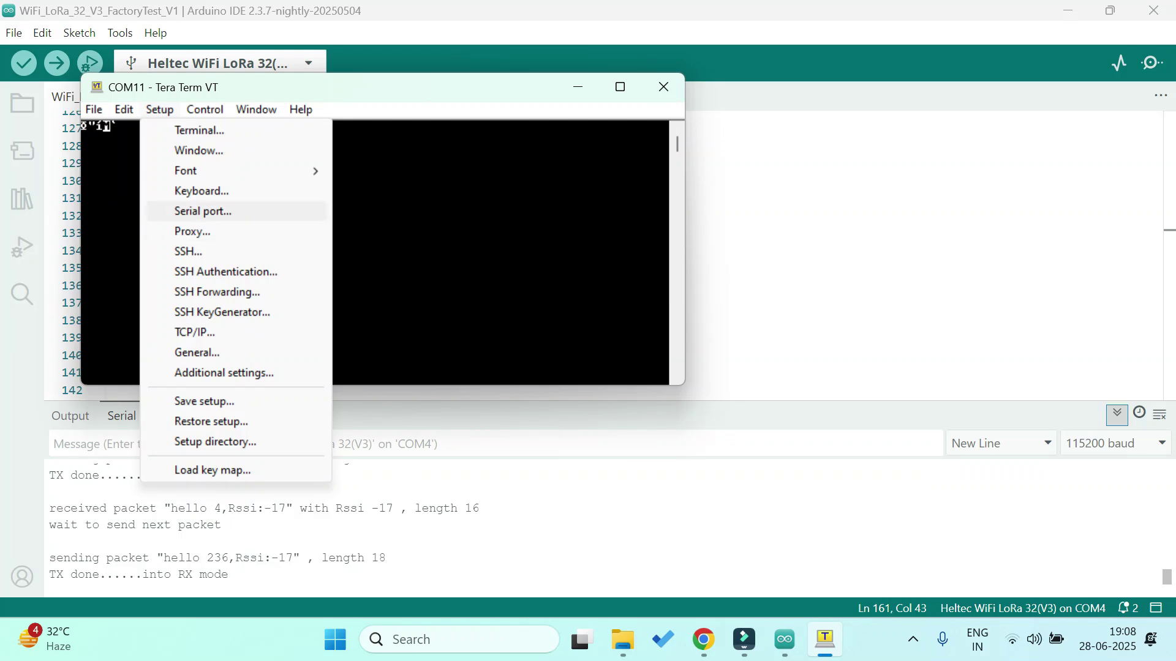
left_click(203, 211)
type("1152")
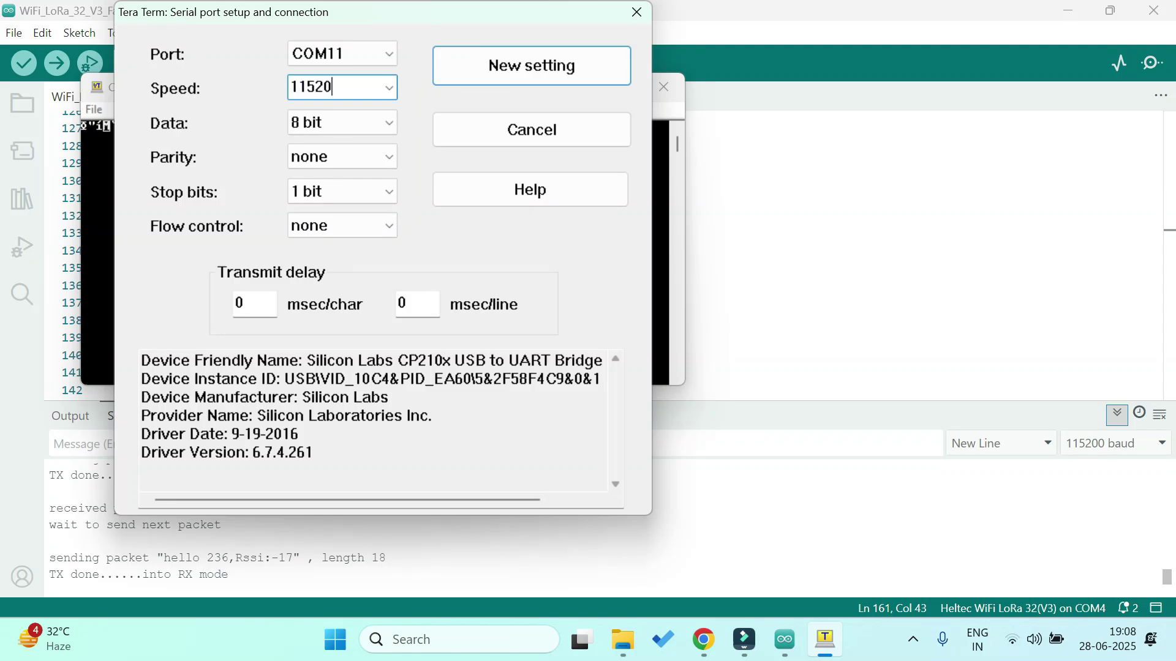
type("0")
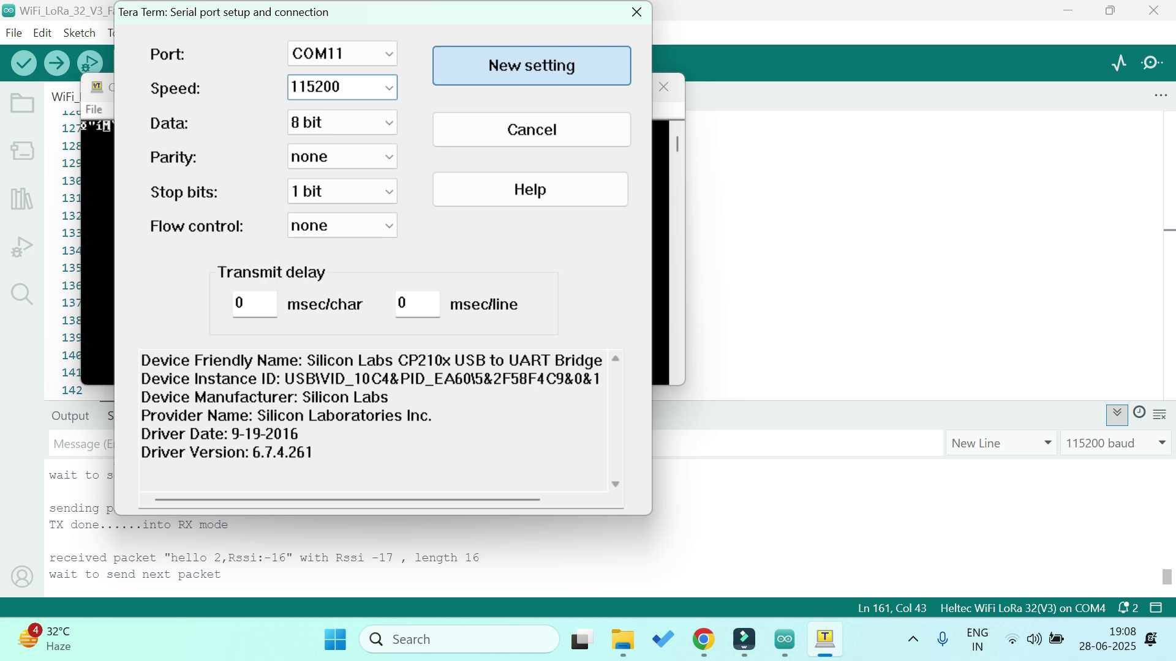
left_click(531, 65)
Move the COM11 window aside and open a new Tera Term serial connection on COM4
left_click_drag(344, 88, 695, 189)
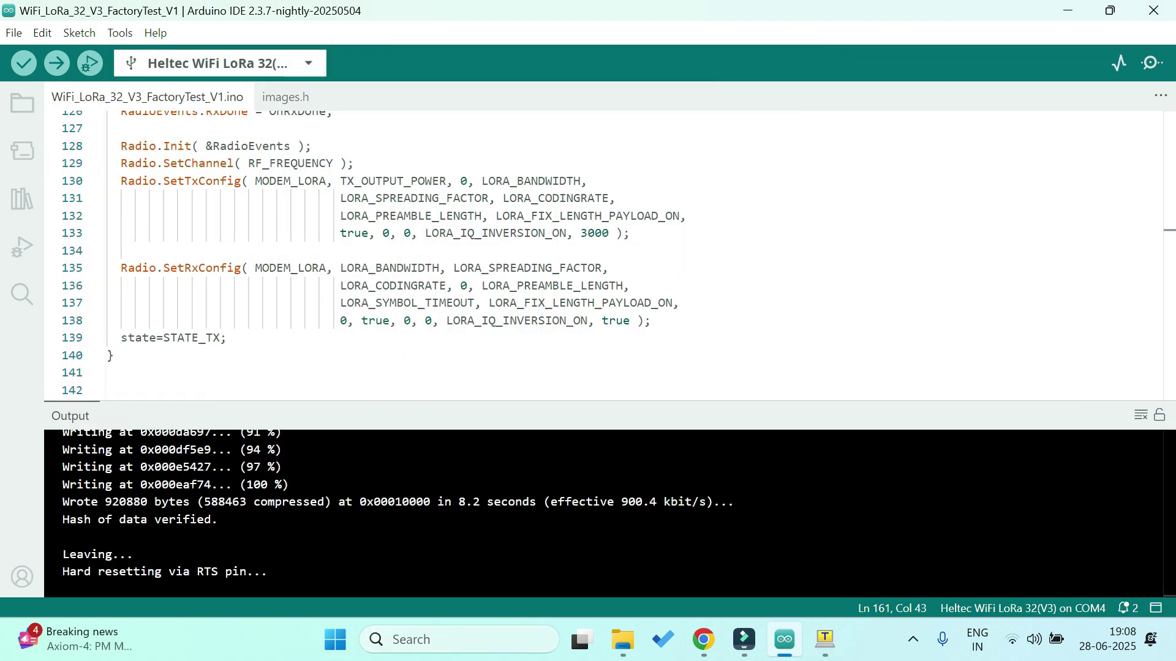
key("super")
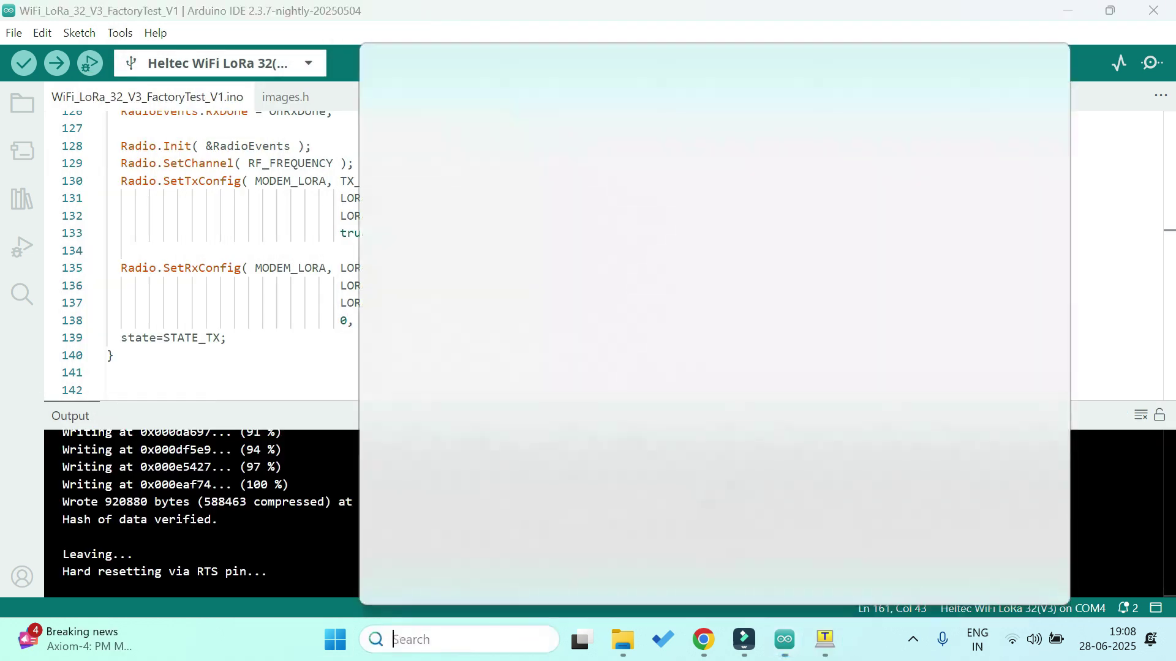
type("ter")
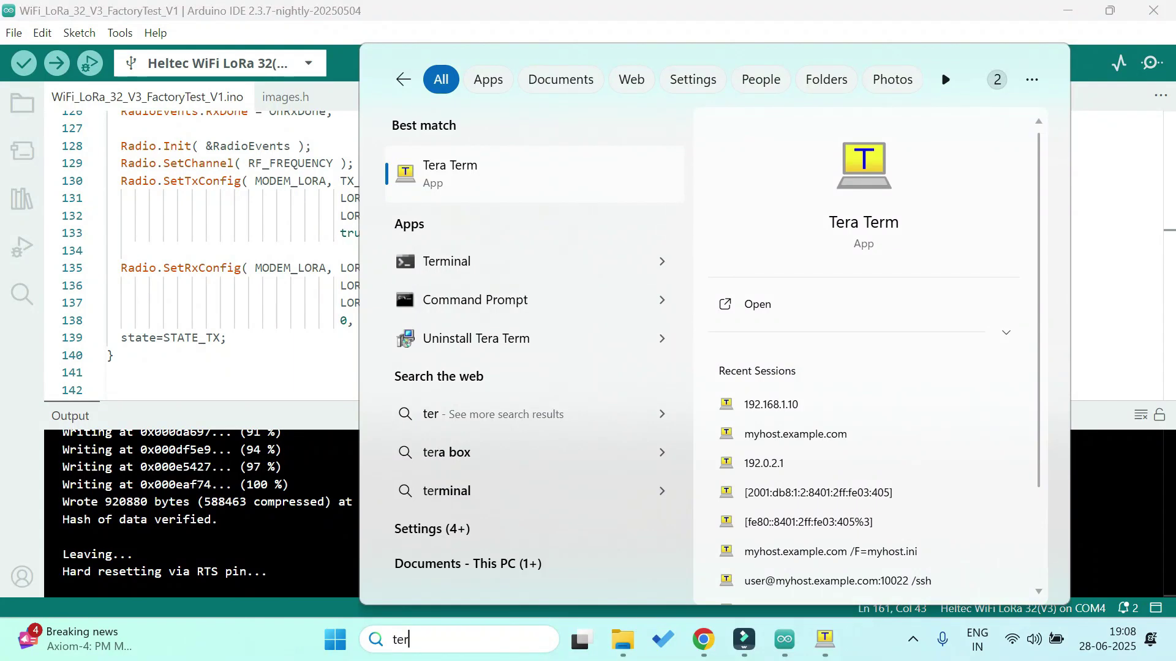
key("Return")
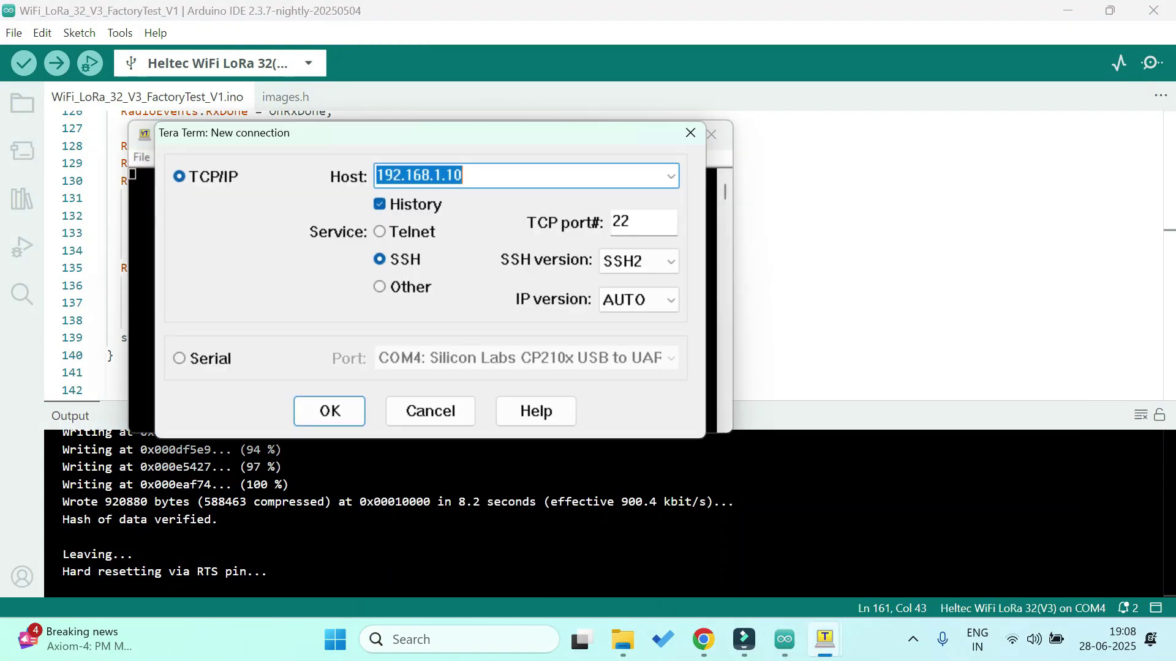
left_click(179, 358)
left_click(526, 357)
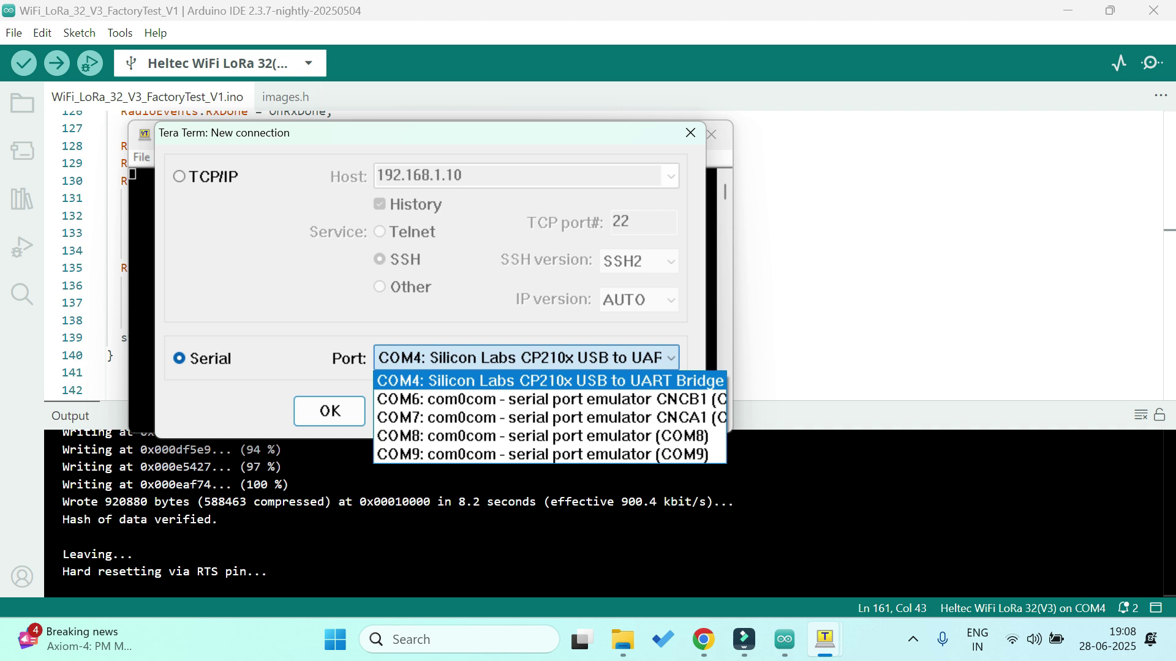
left_click(526, 378)
key("Tab")
key("Tab")
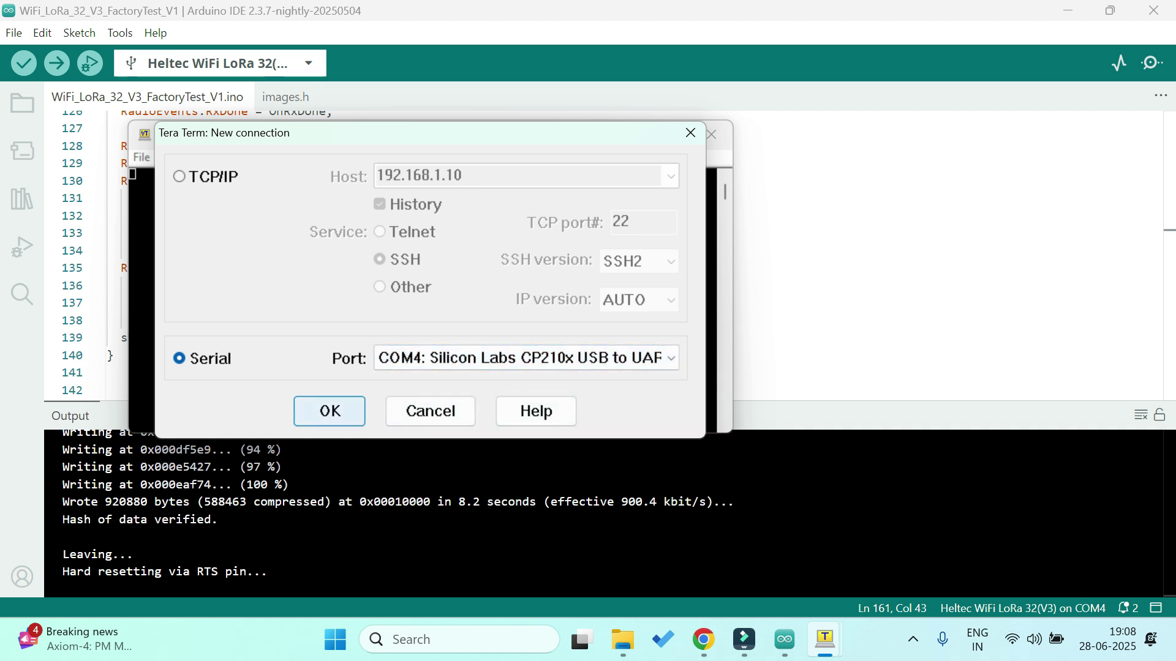
key("Return")
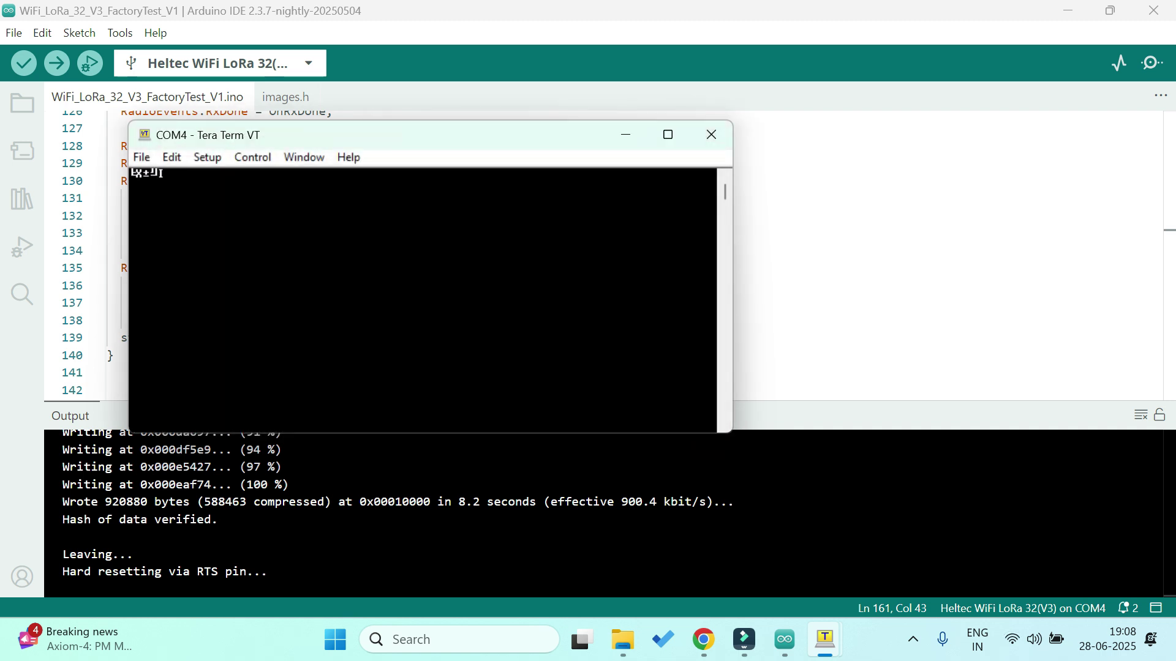
Set the COM4 serial port speed to 115200 baud
left_click(207, 157)
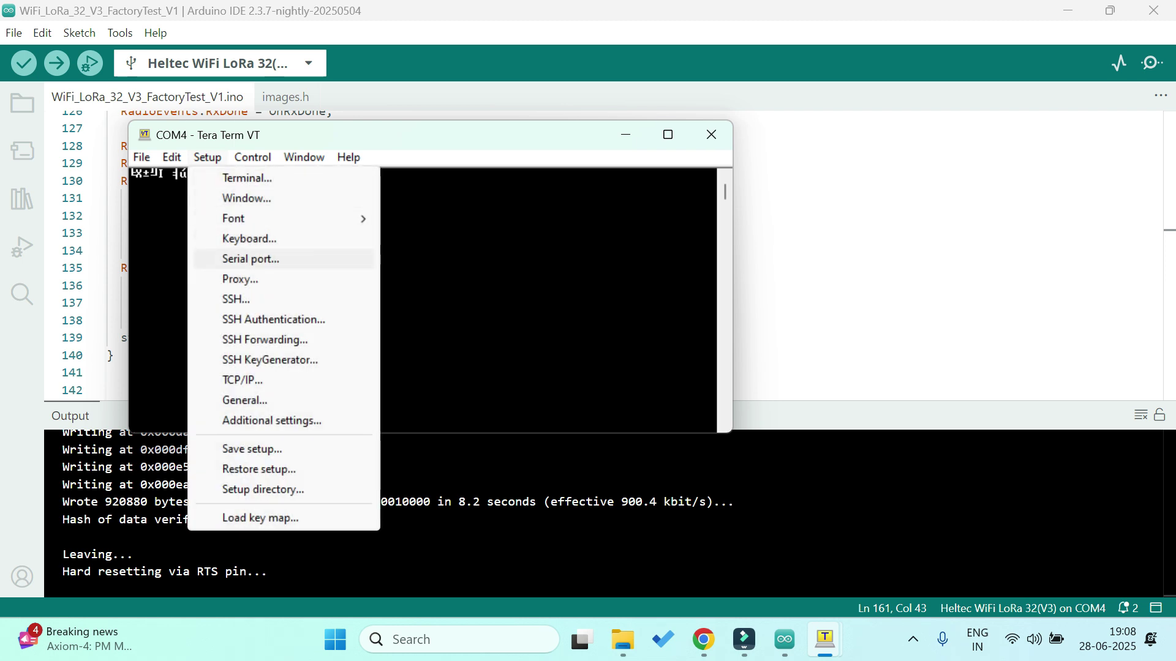
left_click(249, 260)
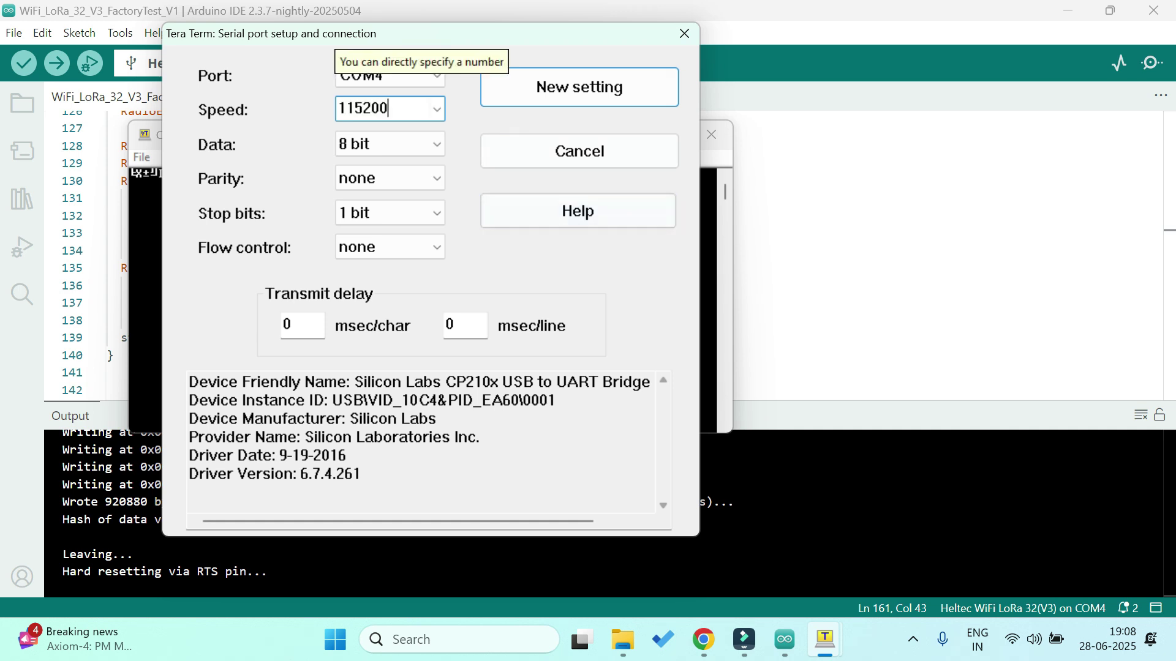
left_click(579, 86)
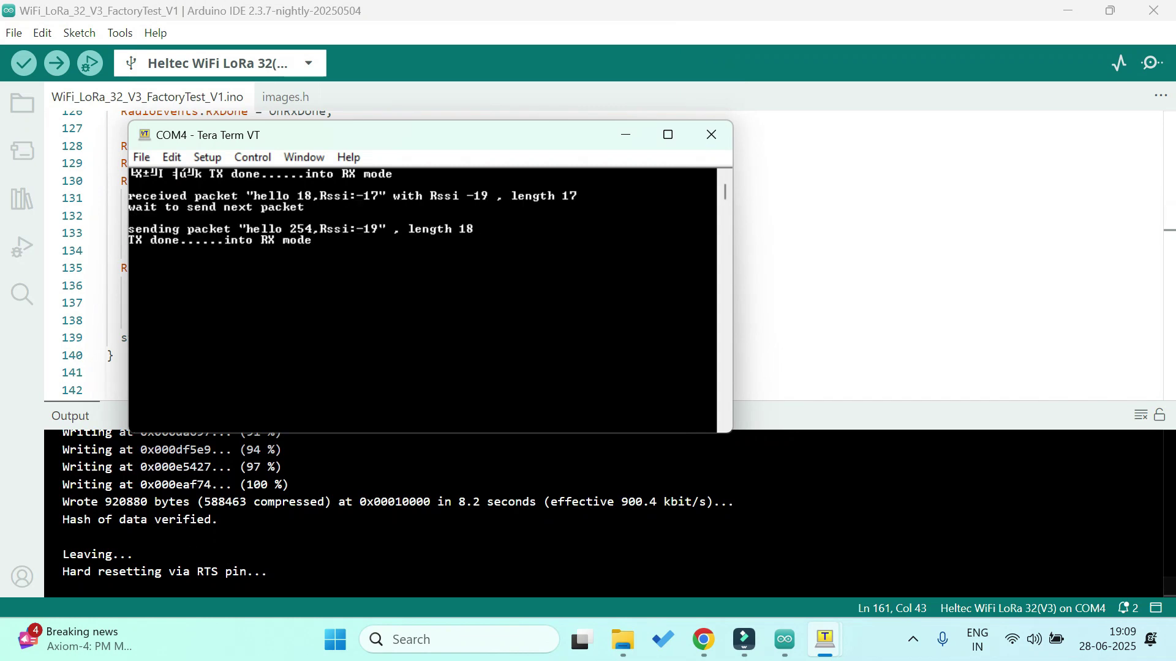
Place COM4 at top-left beside COM11 and stretch both terminal windows taller
left_click_drag(502, 134, 368, 13)
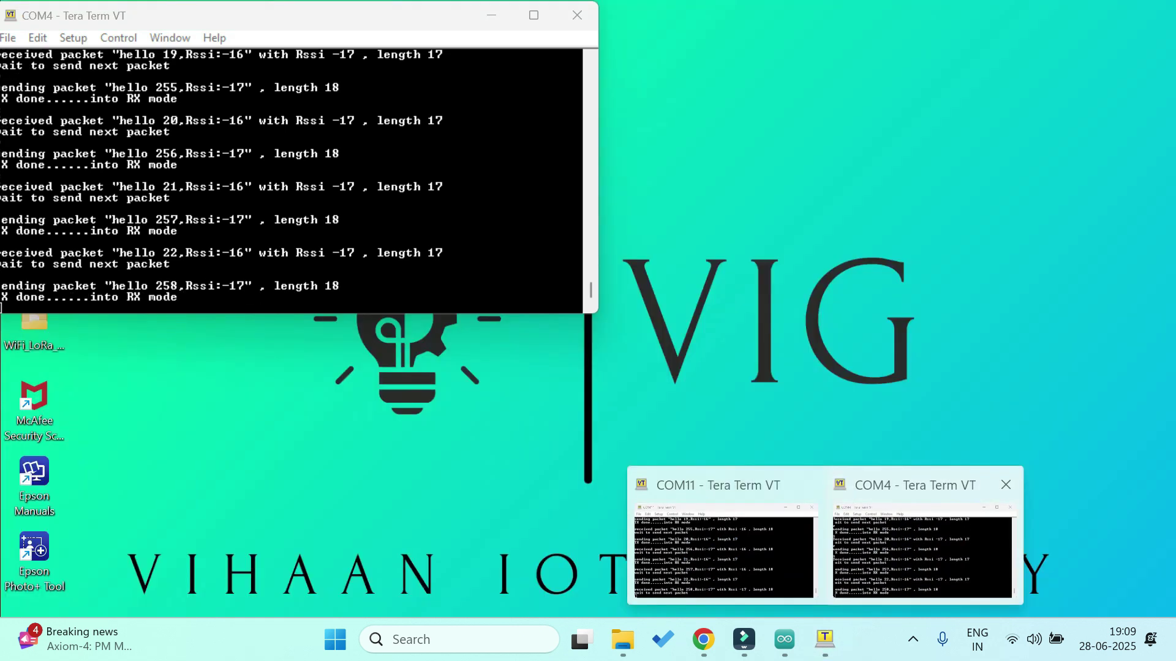
left_click(922, 552)
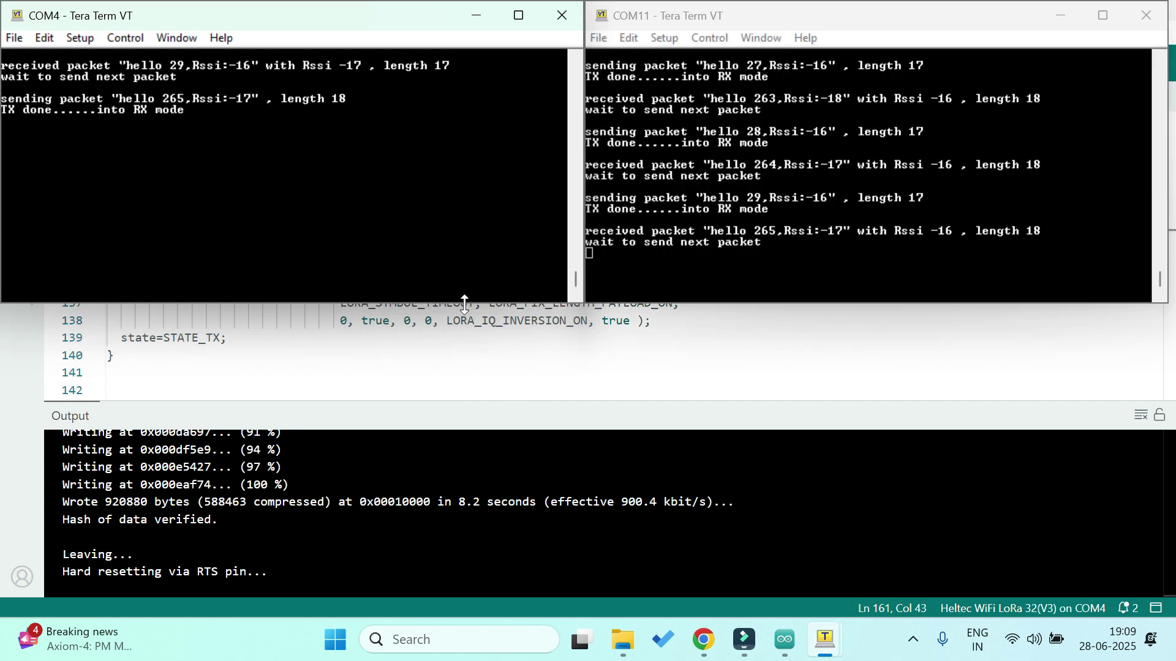
left_click_drag(464, 303, 147, 569)
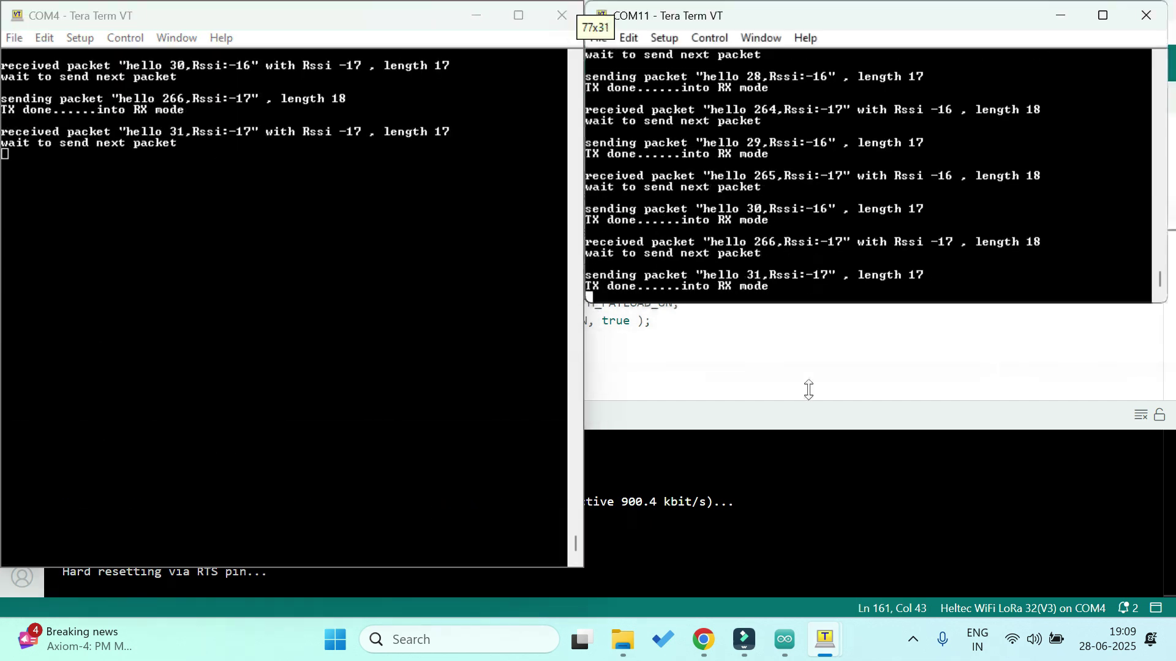
left_click_drag(779, 303, 780, 576)
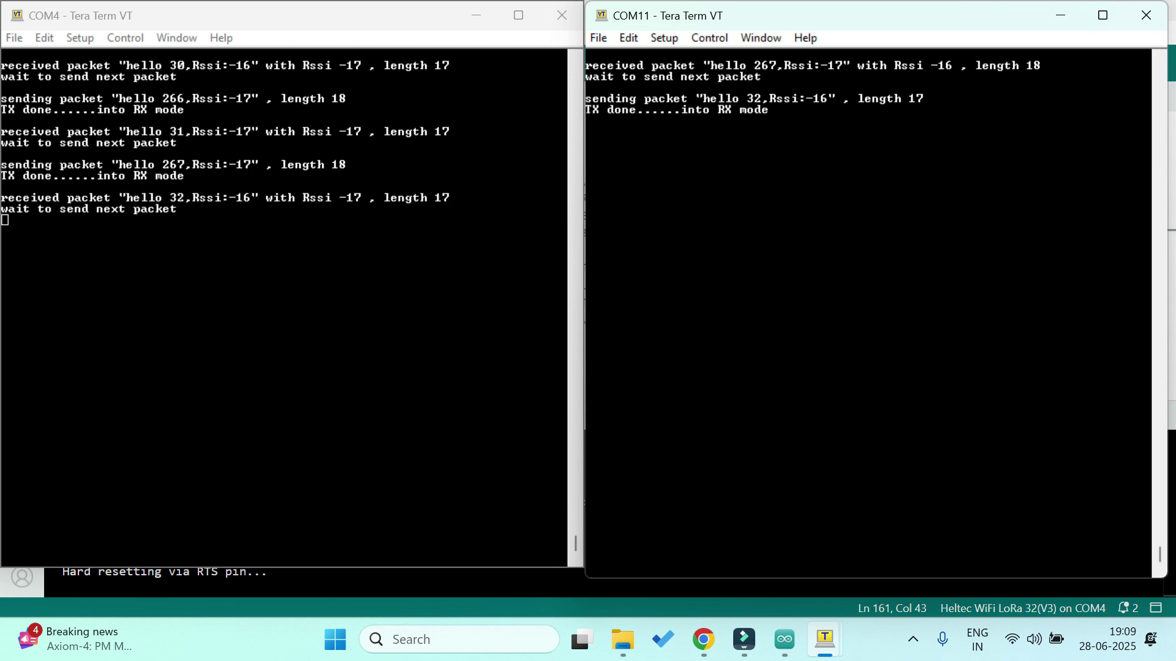
left_click_drag(276, 567, 275, 588)
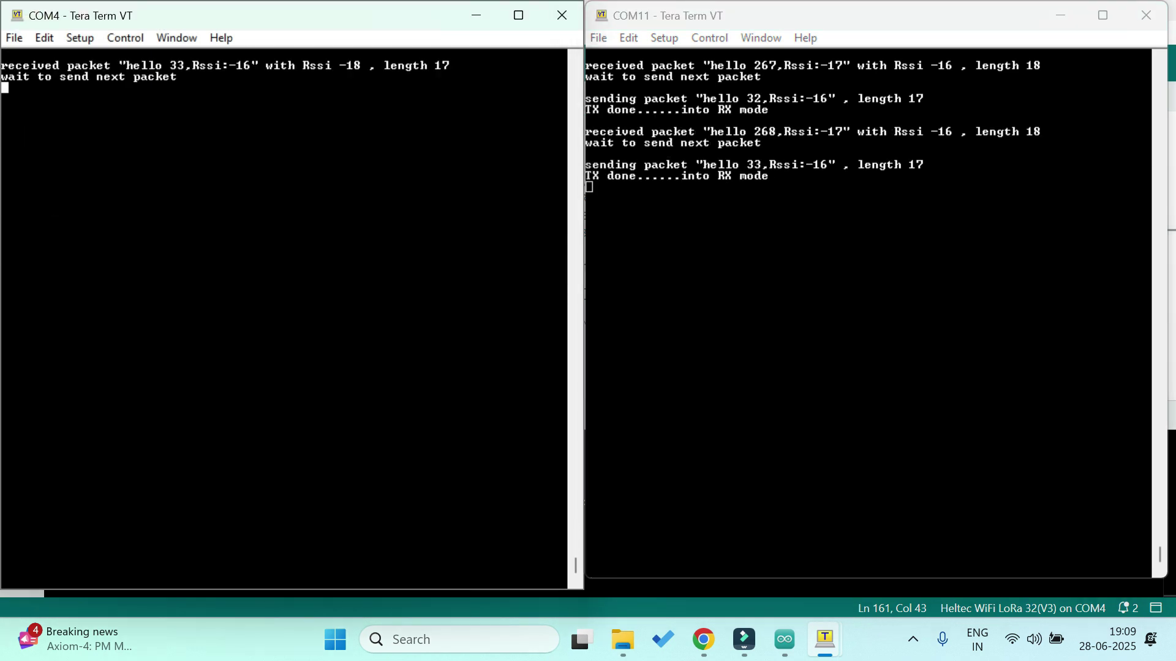